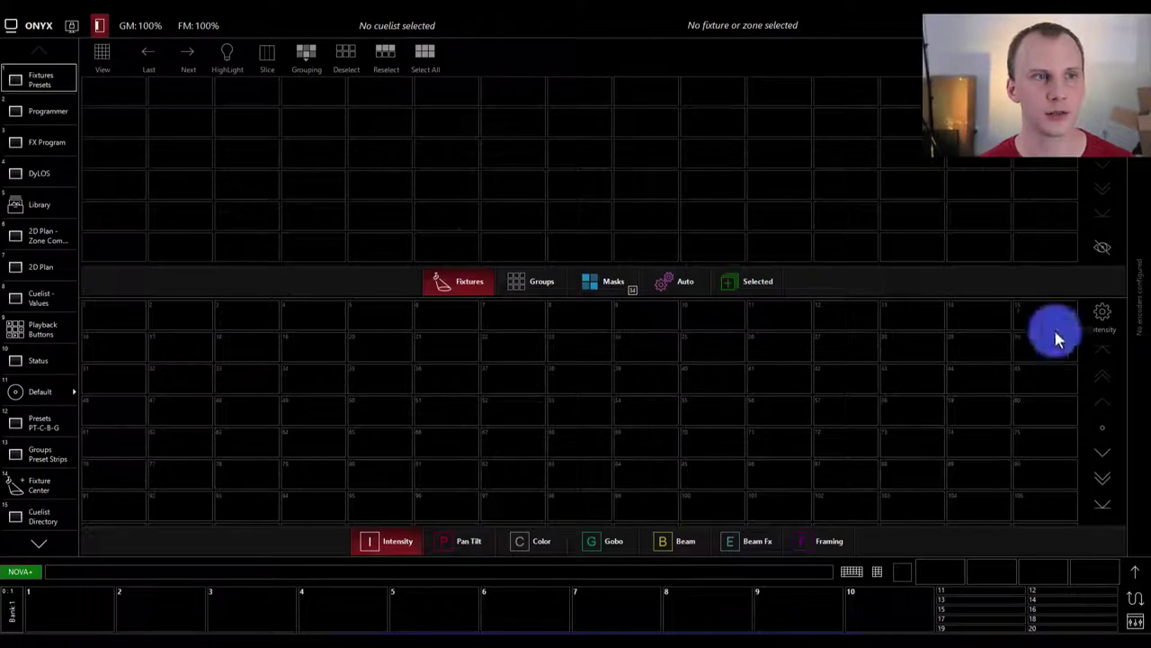
From the Patch screen, start a New fixture so the library opens on Generic.
click(19, 33)
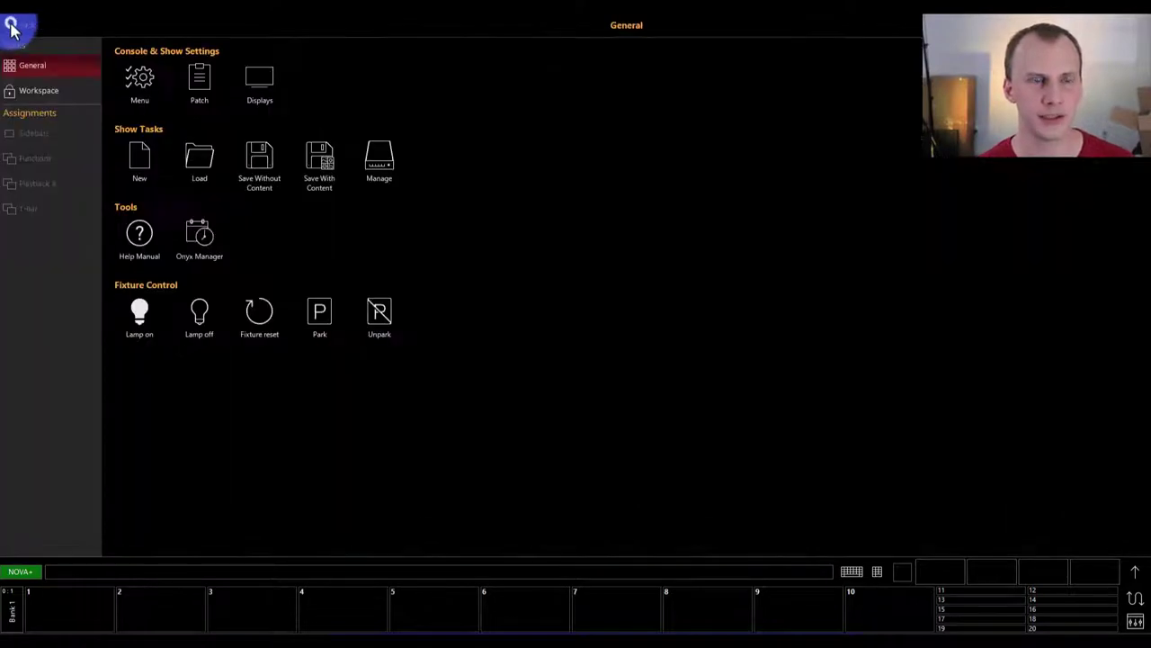
click(198, 82)
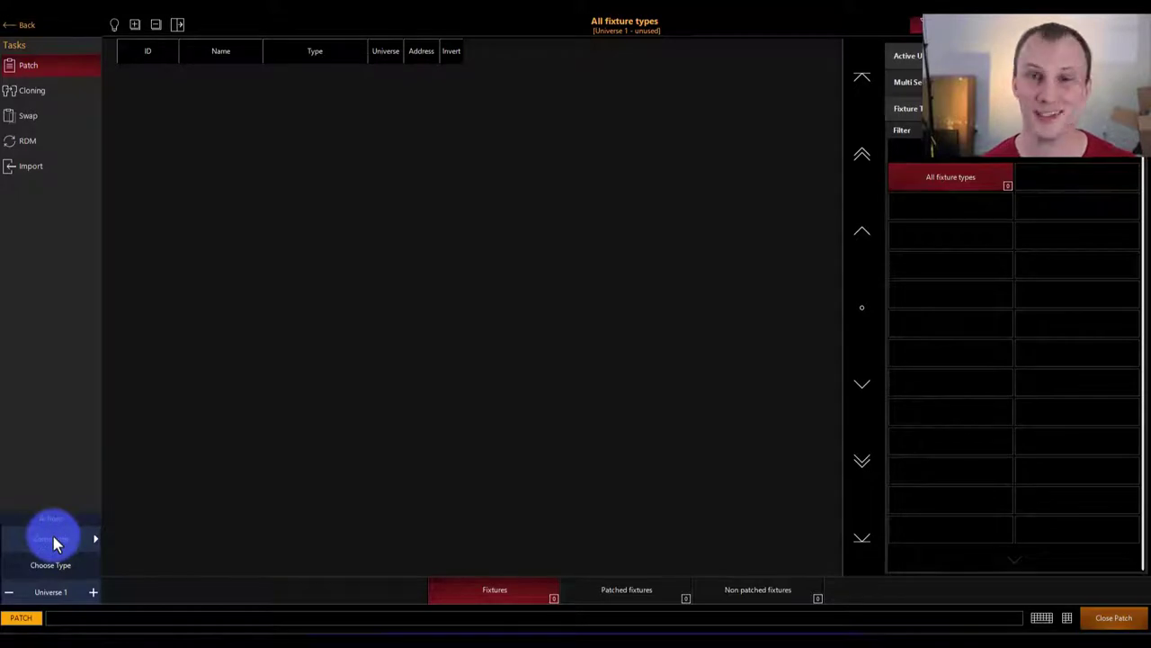
click(53, 537)
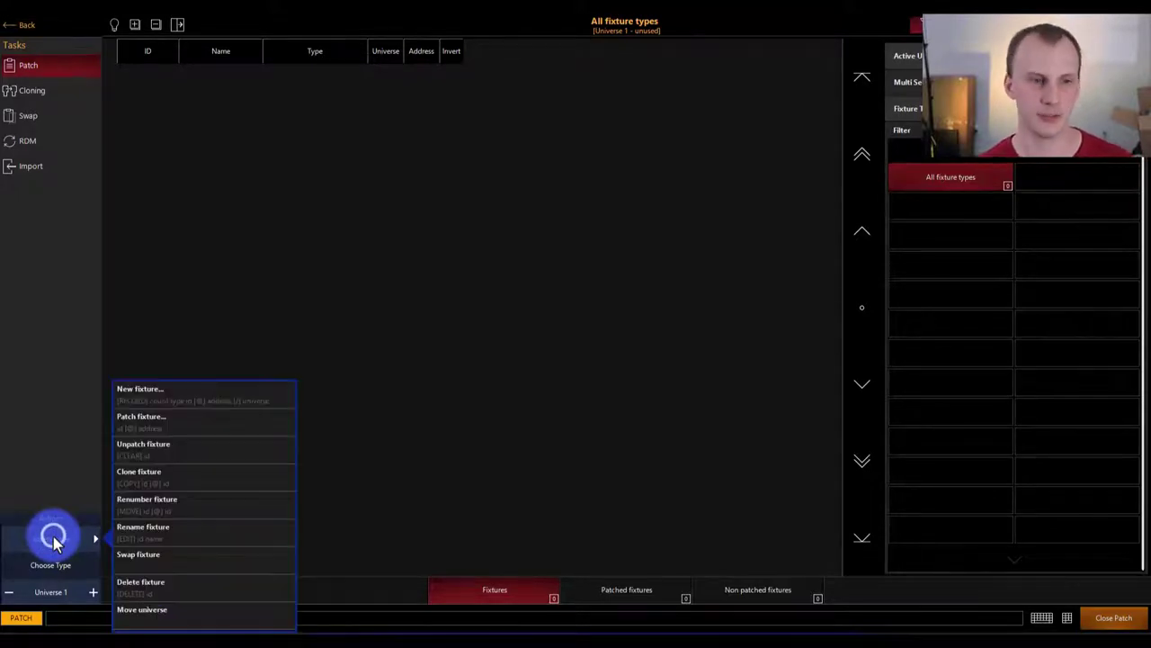
click(172, 396)
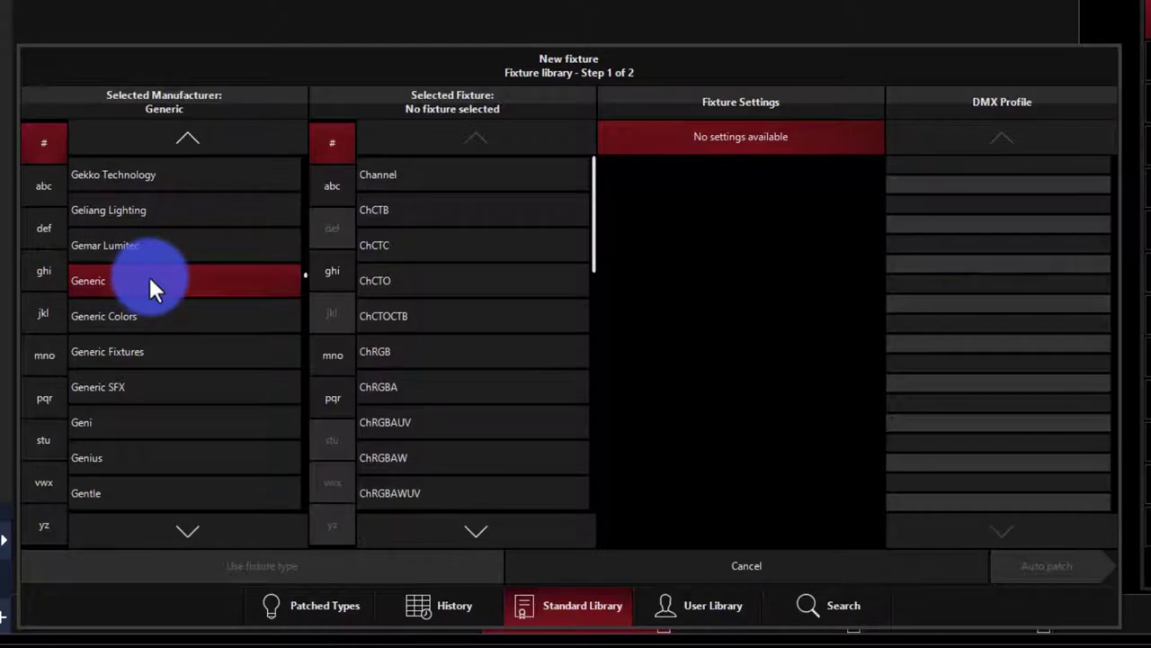
Browse the Generic and Generic Fixtures types, previewing Channel and RGBCh layouts.
click(380, 184)
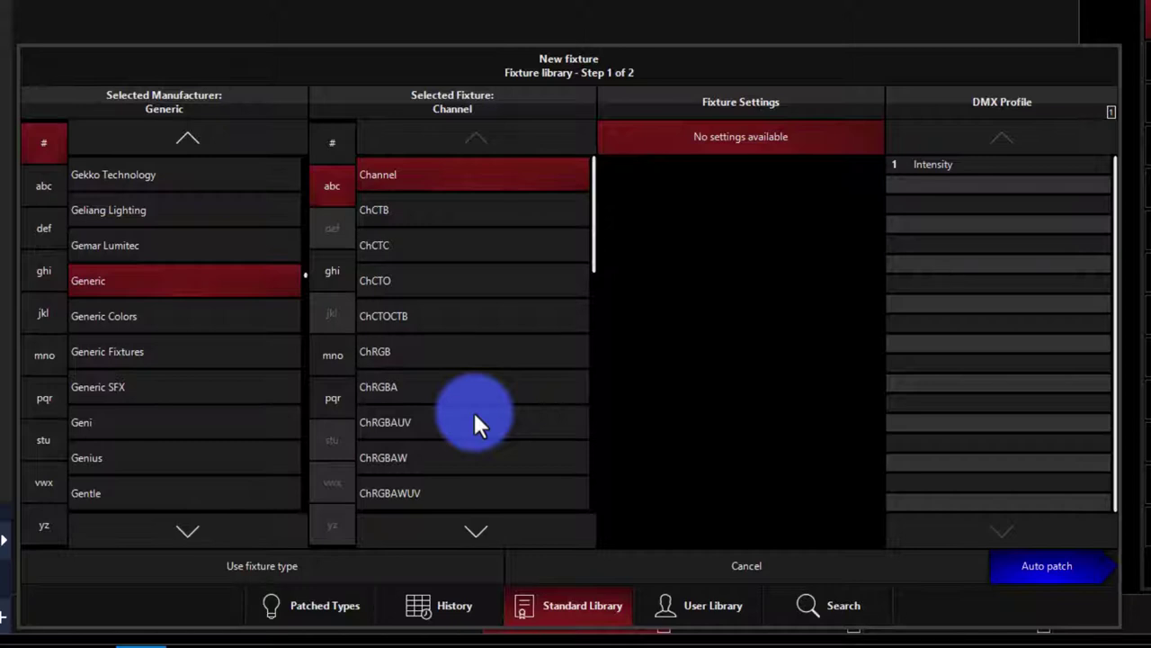
click(330, 395)
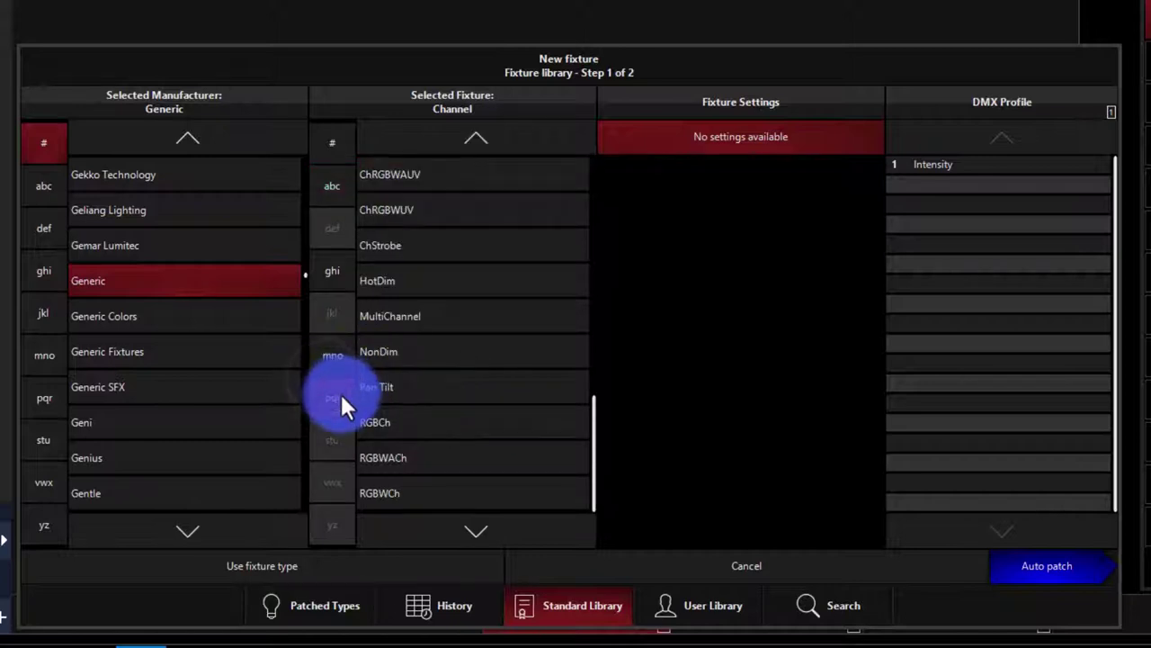
click(394, 423)
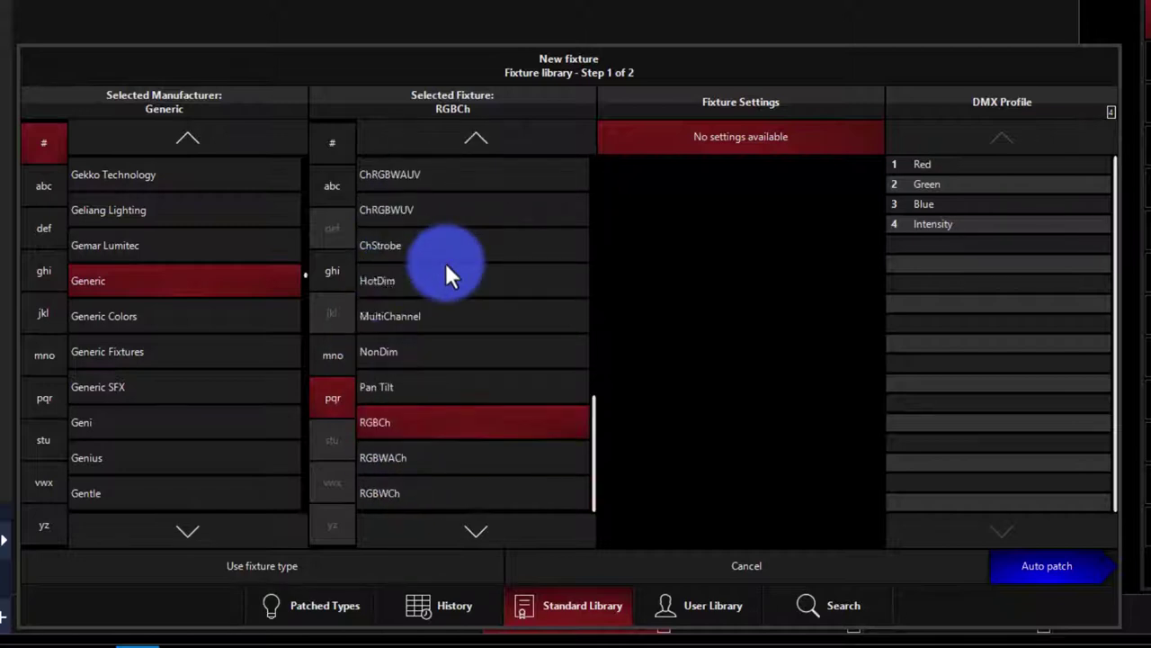
click(213, 358)
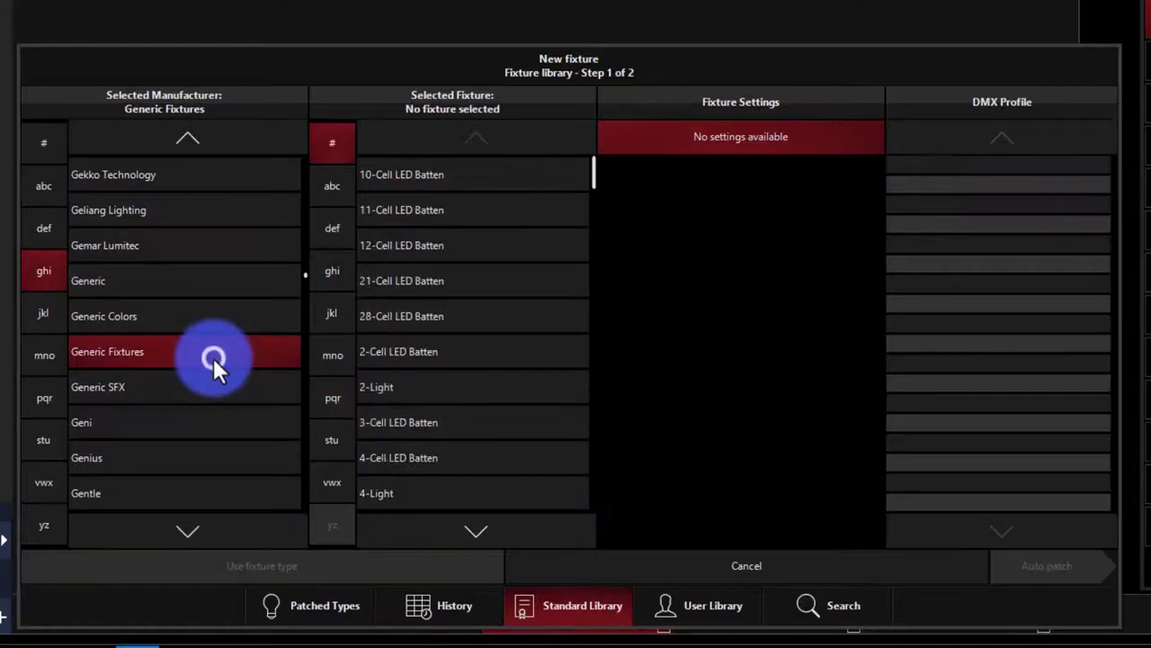
click(357, 386)
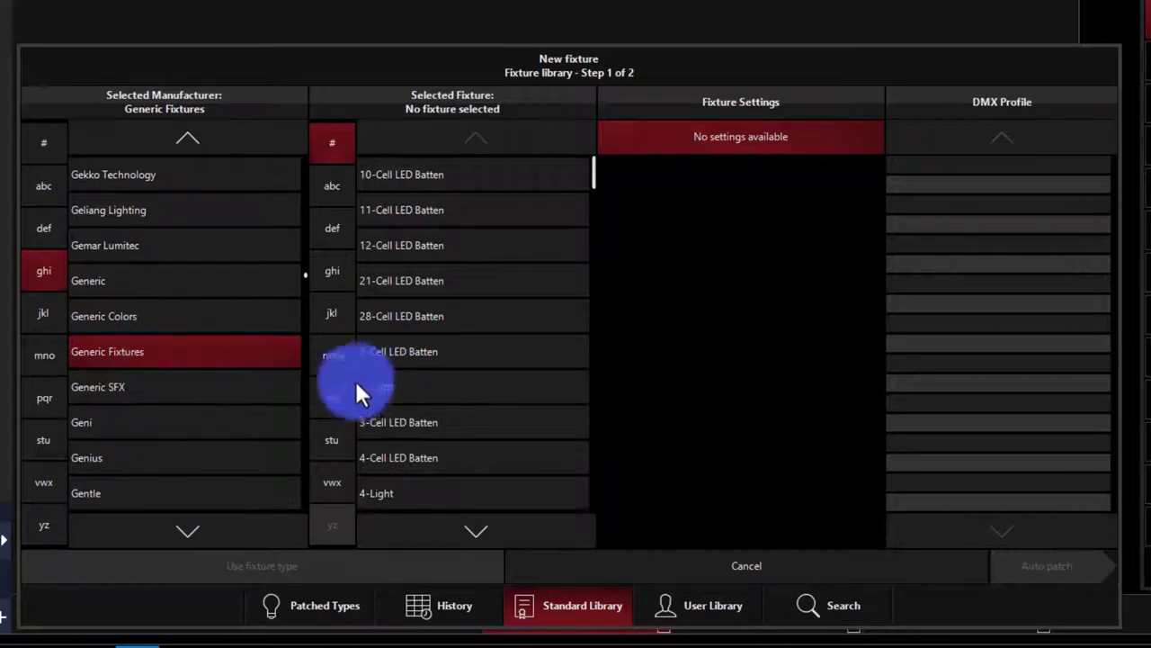
click(332, 406)
click(335, 405)
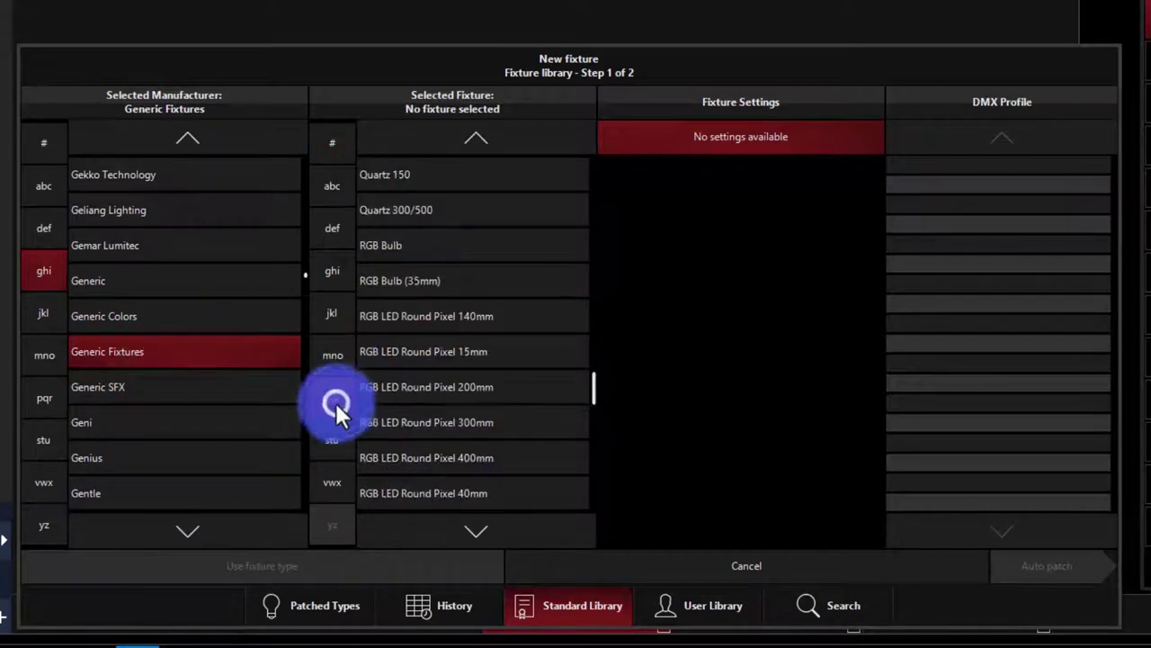
scroll(417, 255, down, 5)
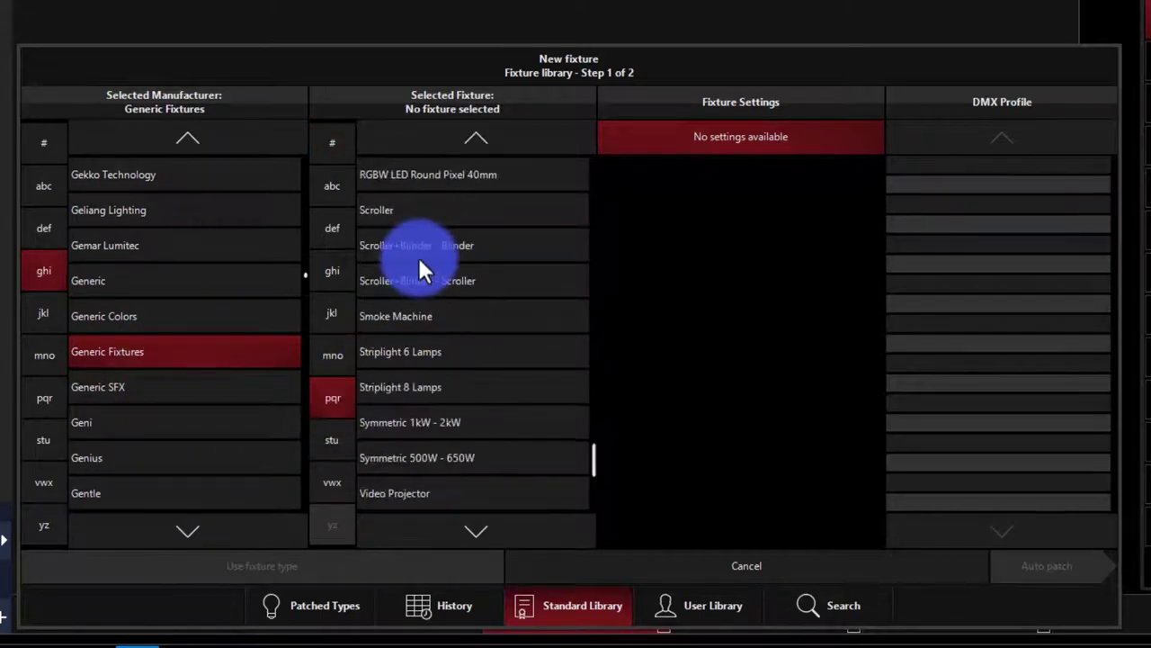
scroll(418, 255, up, 3)
Compare Generic Colors RGB, RGBA and RGBAW layouts, then show the History list.
click(144, 389)
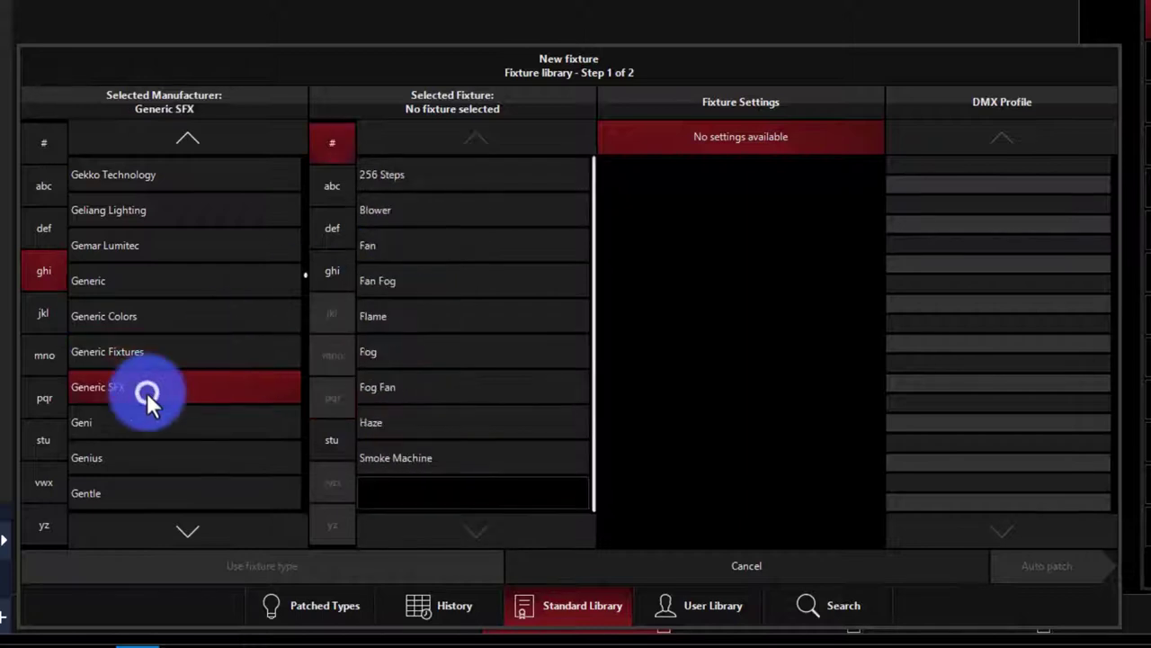
click(121, 318)
click(119, 270)
click(123, 312)
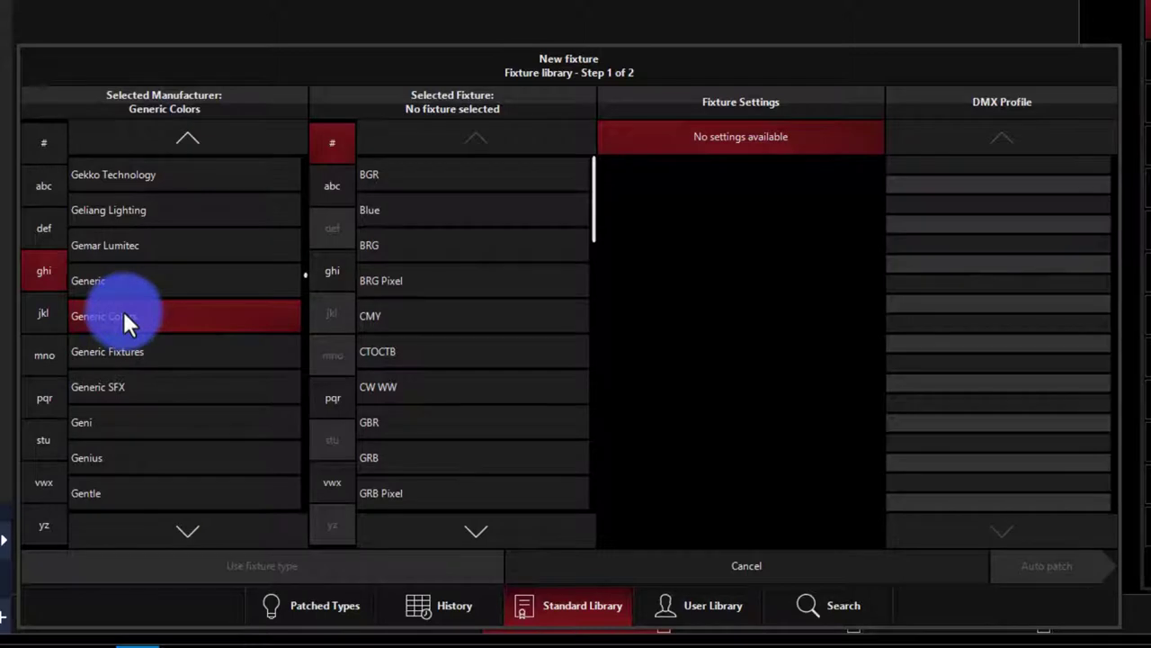
click(334, 412)
click(387, 280)
click(371, 349)
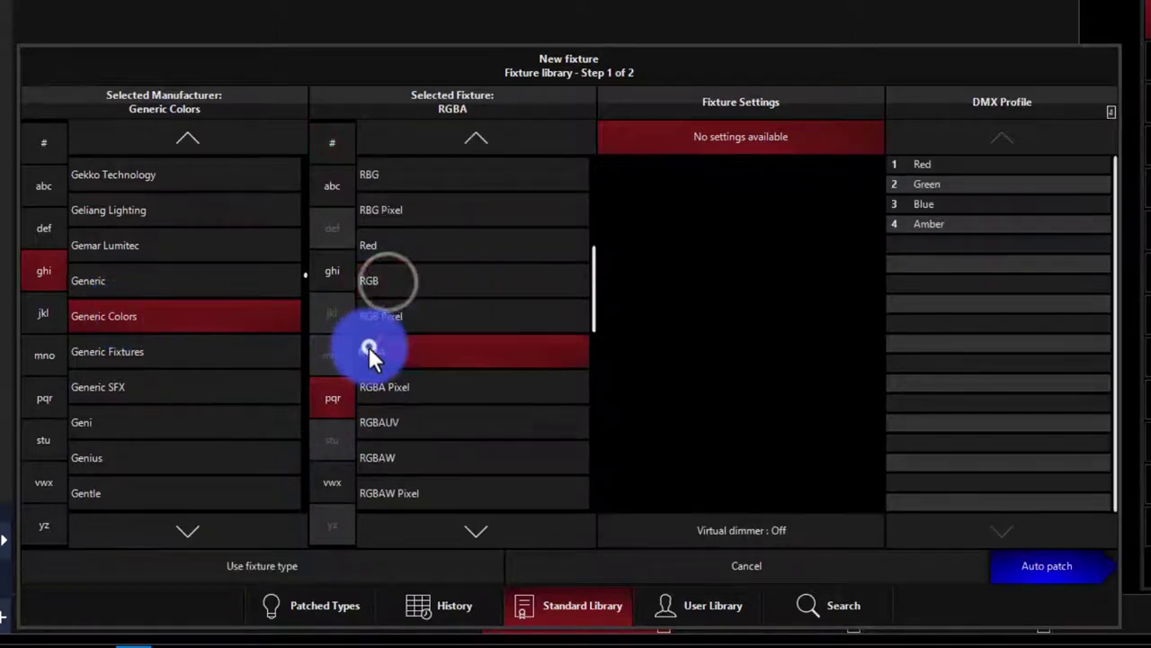
click(408, 466)
click(465, 531)
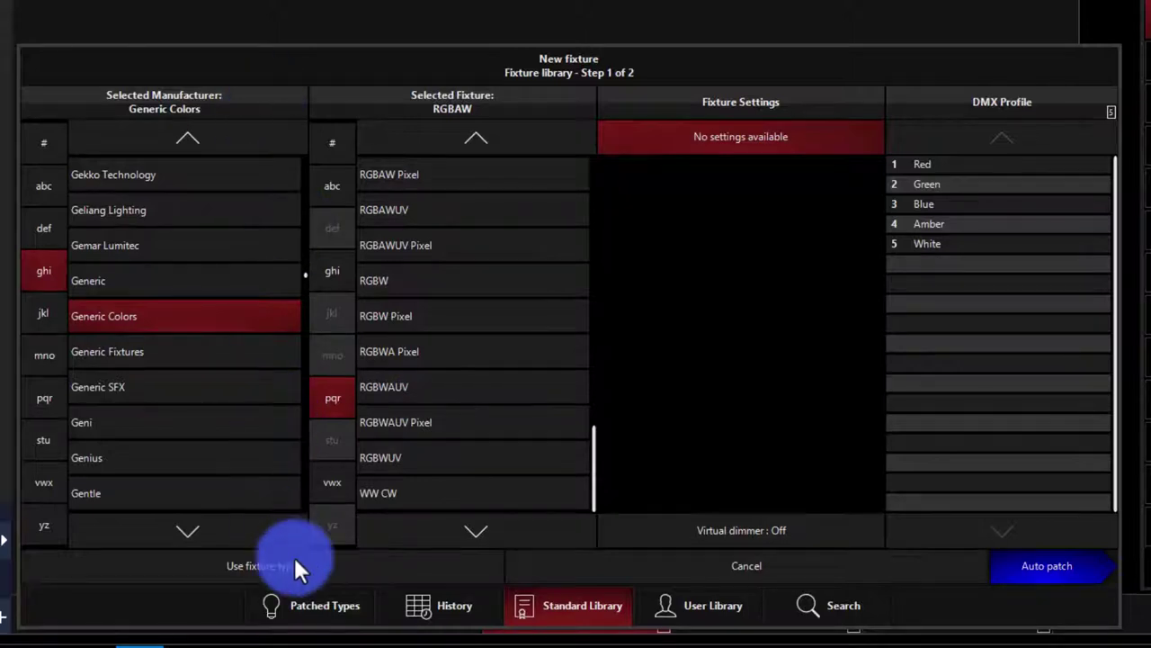
click(443, 599)
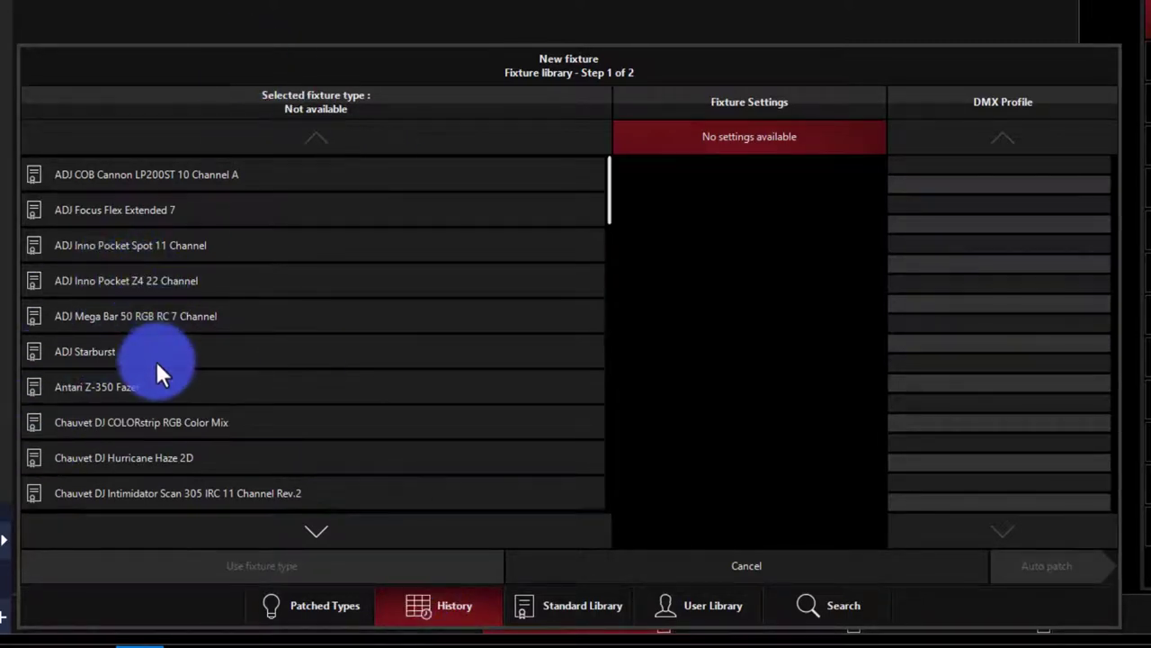
Choose ADJ Inno Pocket Z4, try 16-channel mode, return to 22 Channel, and go to Auto patch.
click(162, 286)
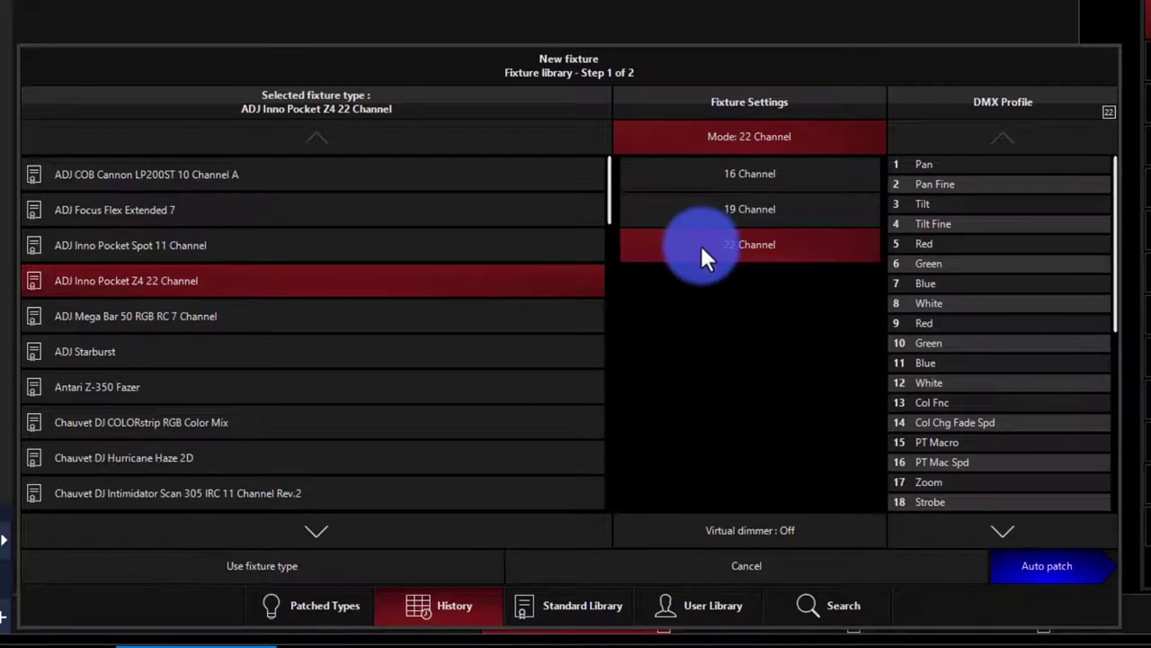
click(700, 210)
click(690, 171)
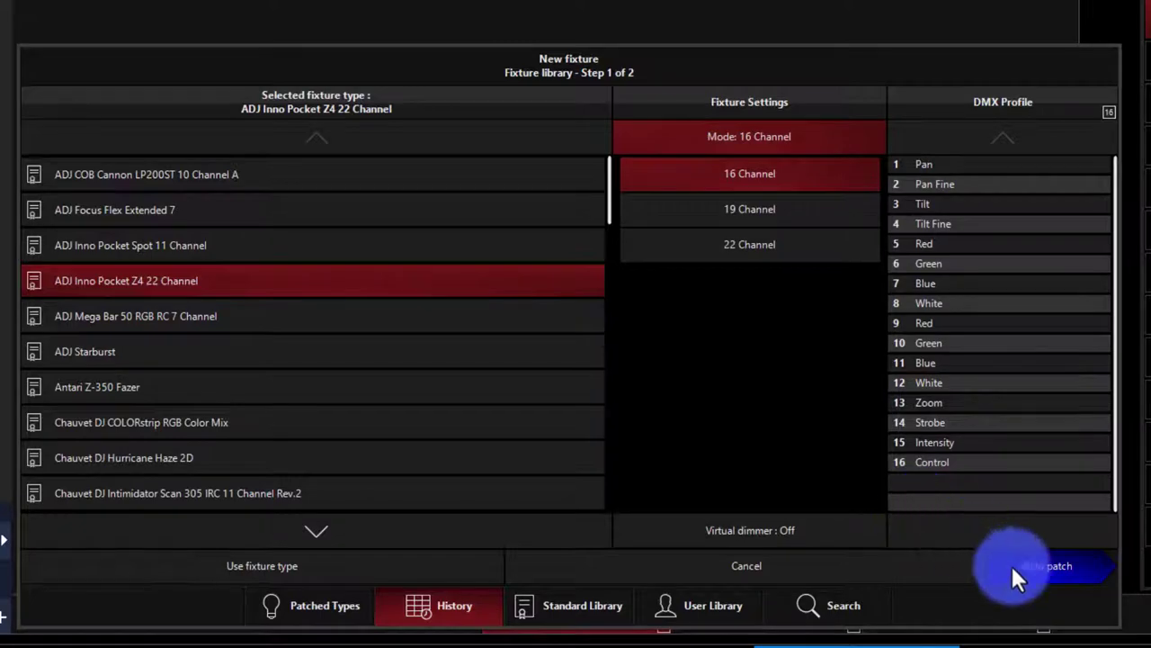
click(710, 240)
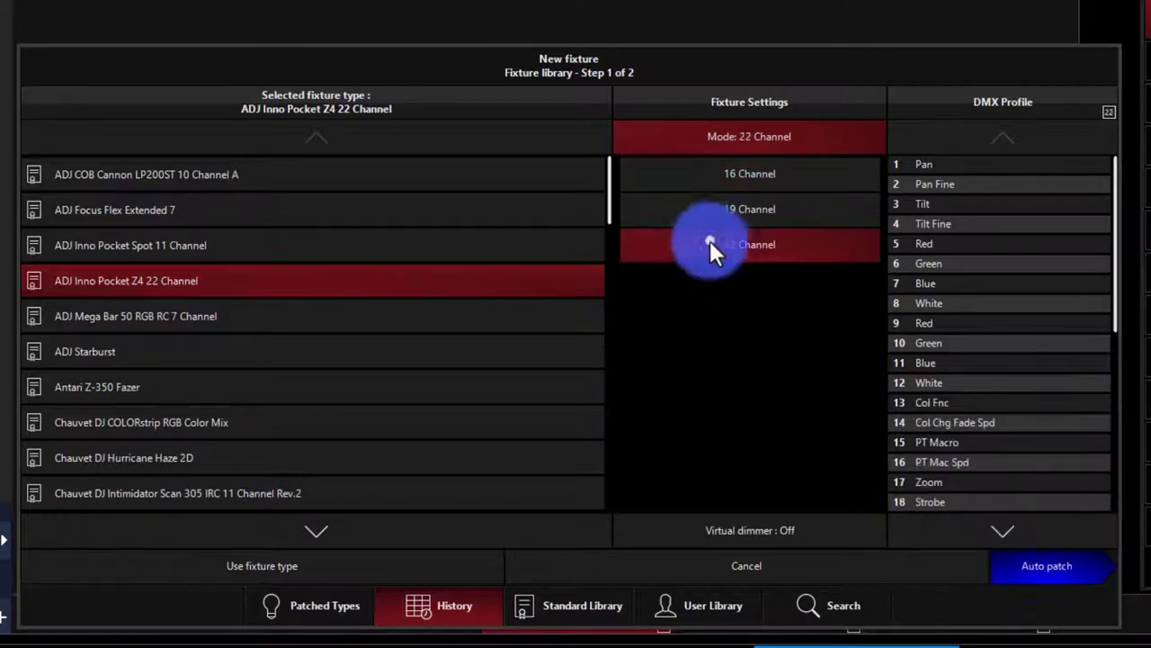
click(1009, 557)
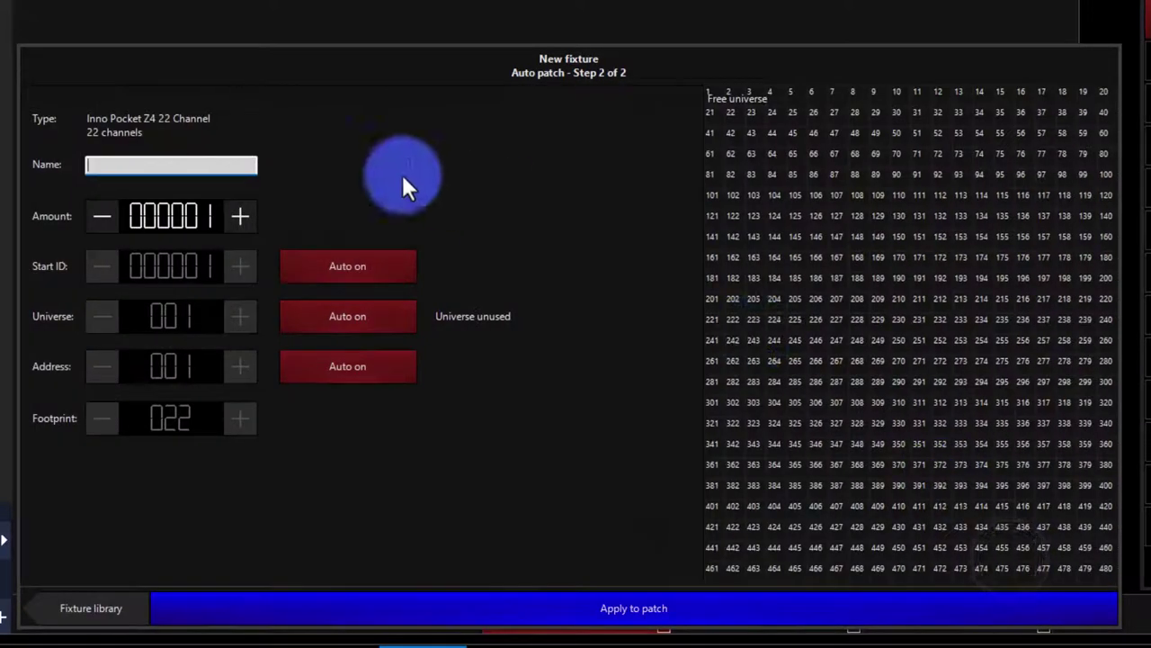
click(194, 215)
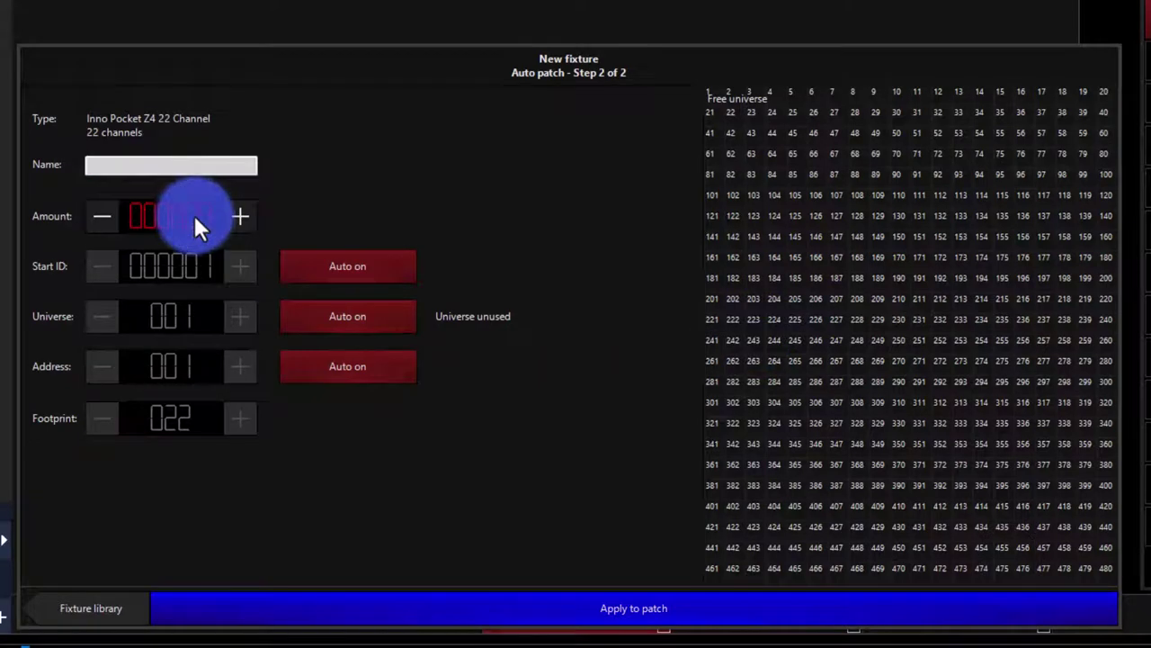
Patch 8 fixtures with Start ID auto numbering off and Start ID 101.
click(335, 234)
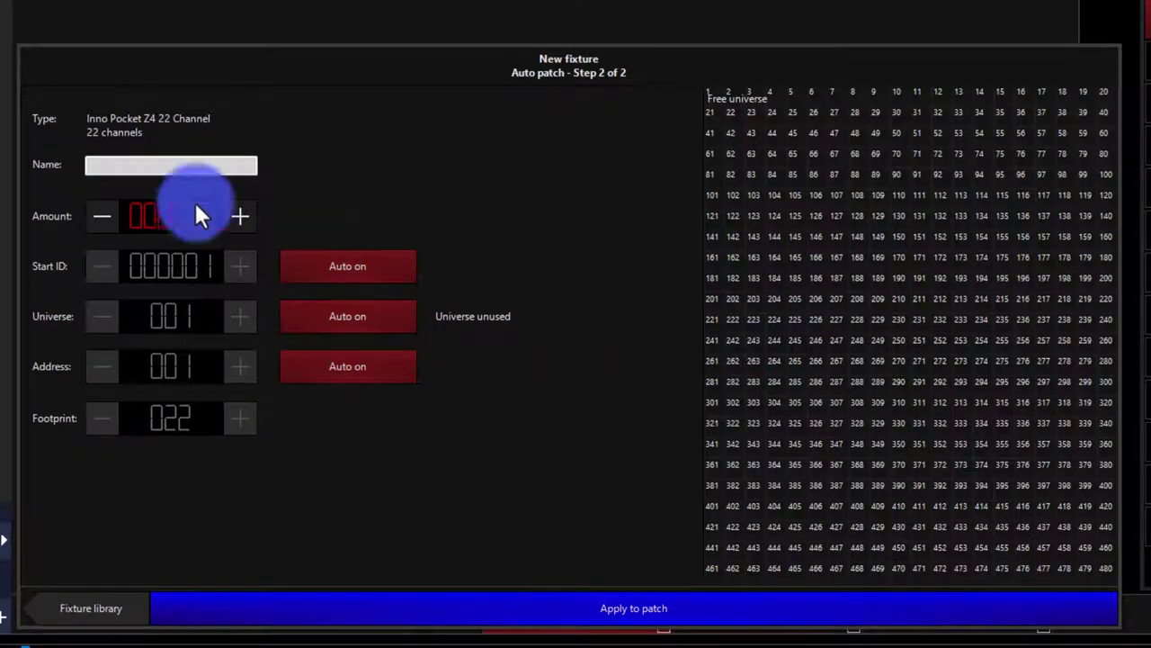
click(297, 266)
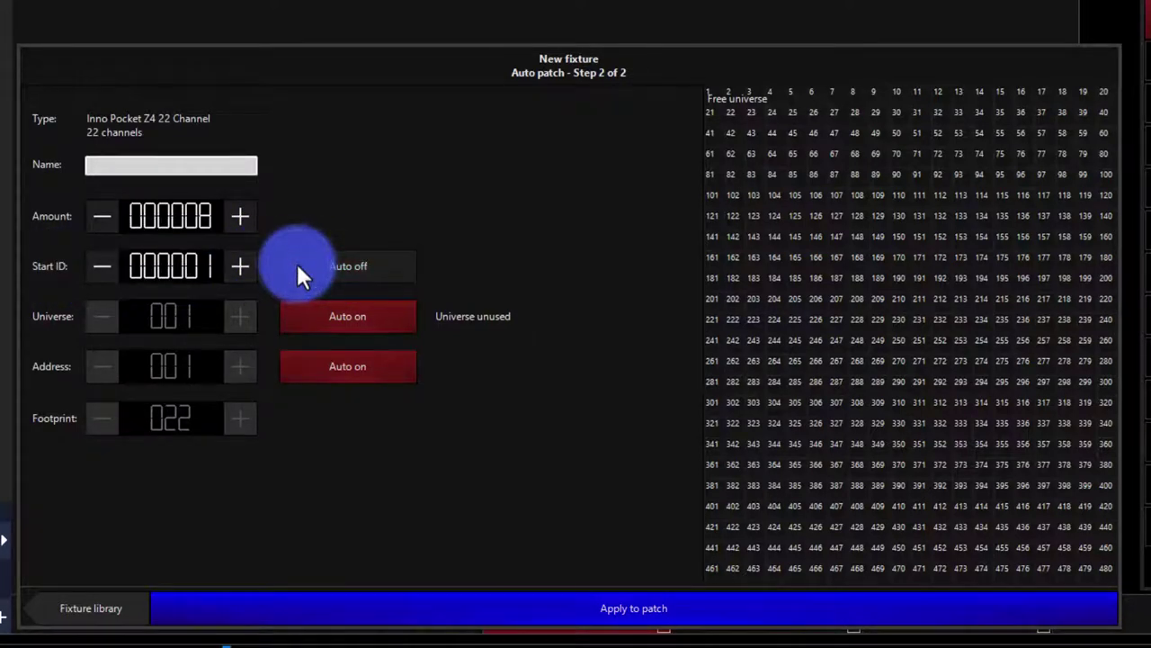
click(207, 272)
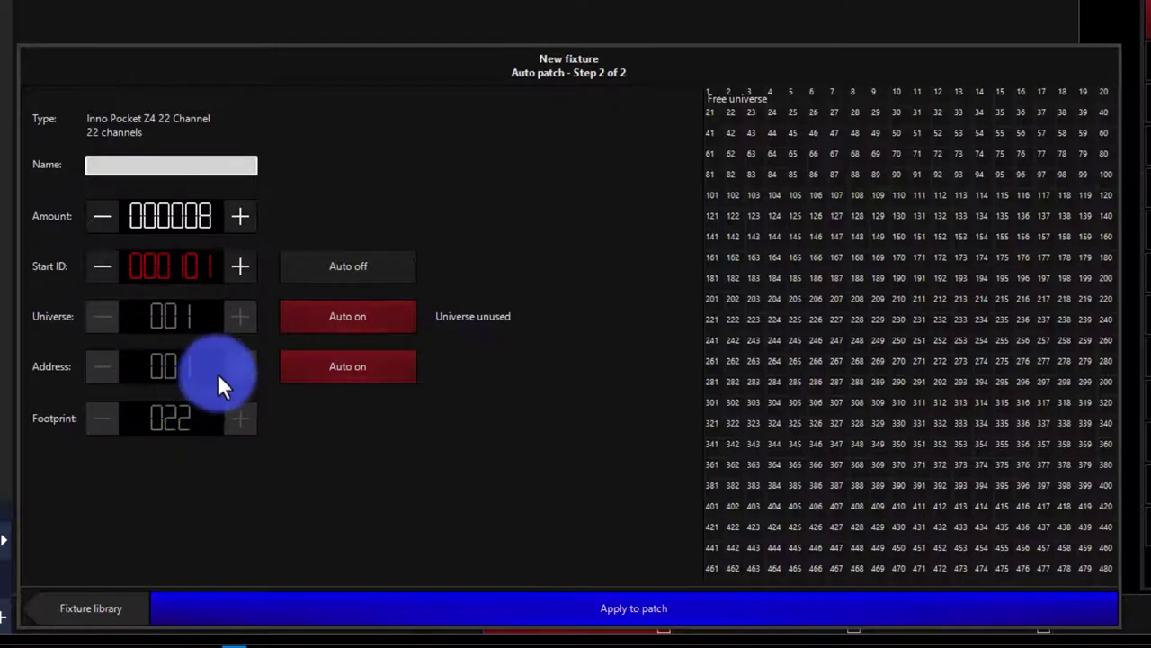
click(428, 621)
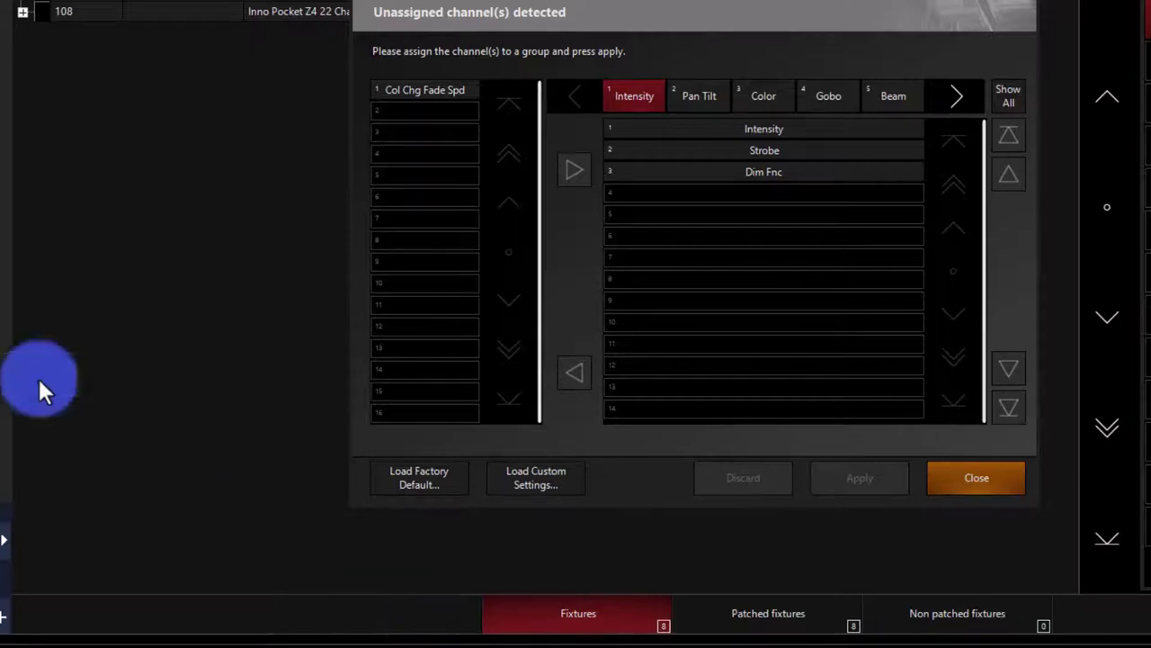
Assign the unassigned Col Chg Fade Spd channel to the Color group and apply.
click(440, 91)
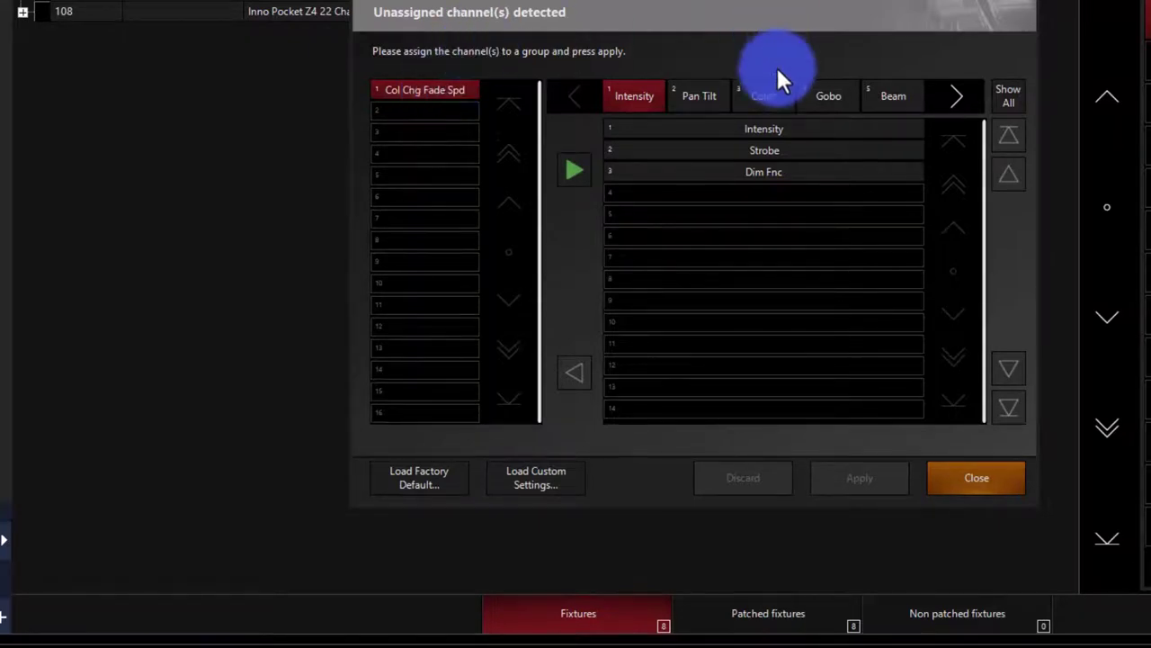
click(779, 94)
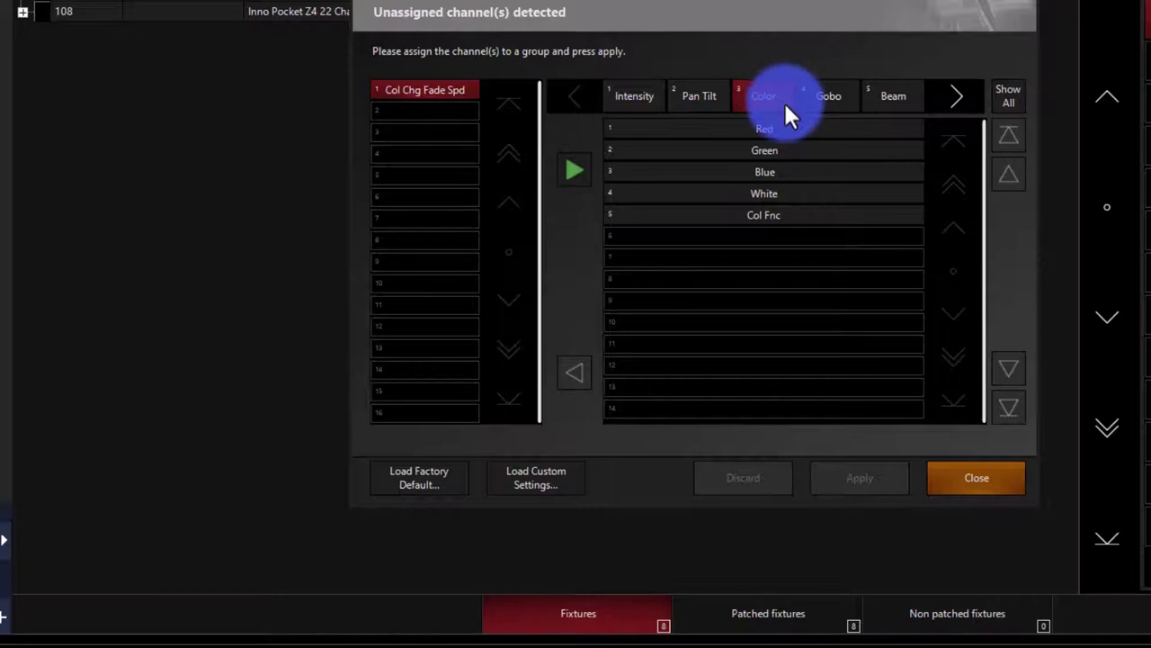
click(446, 90)
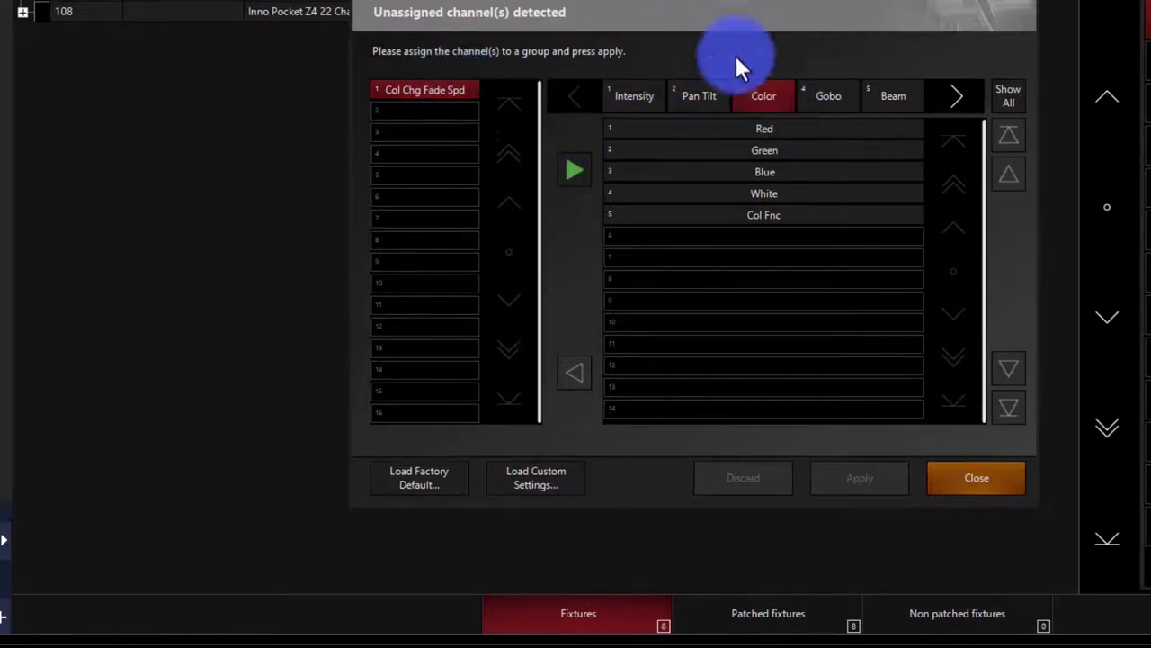
click(957, 98)
click(635, 96)
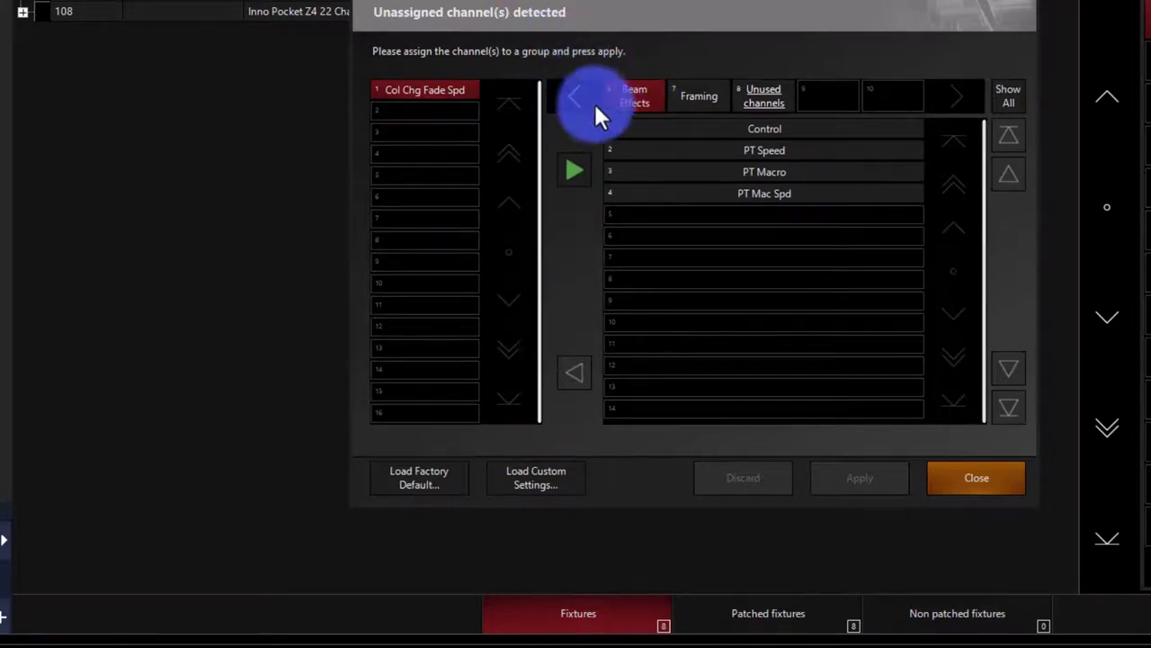
click(573, 92)
click(765, 95)
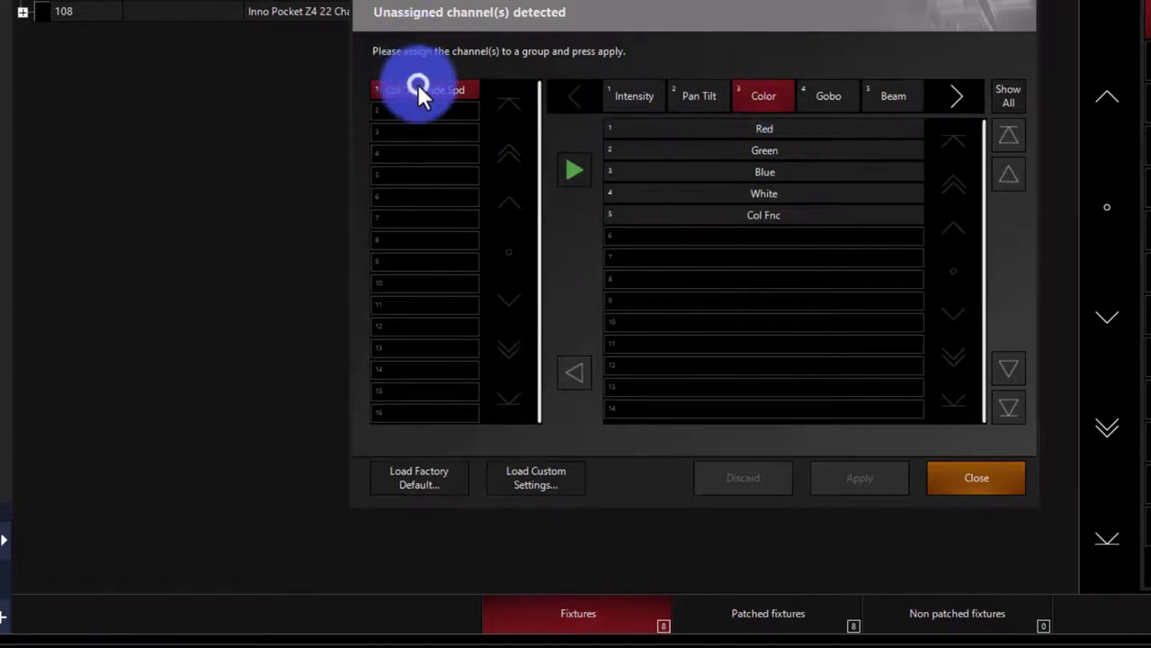
click(573, 170)
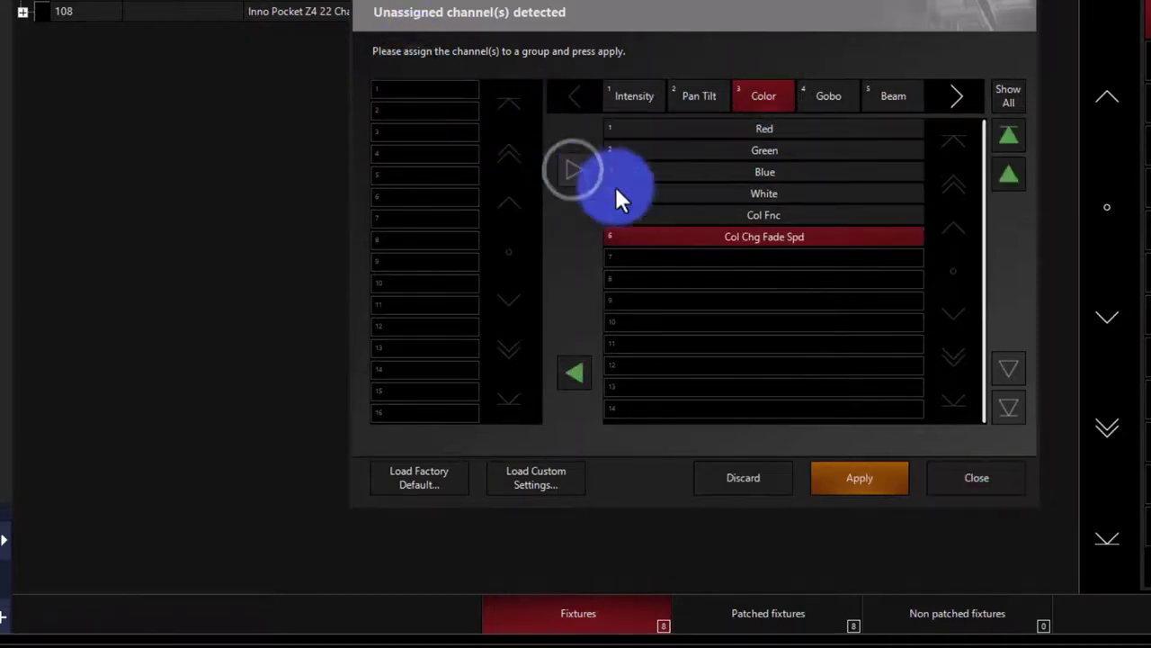
click(855, 486)
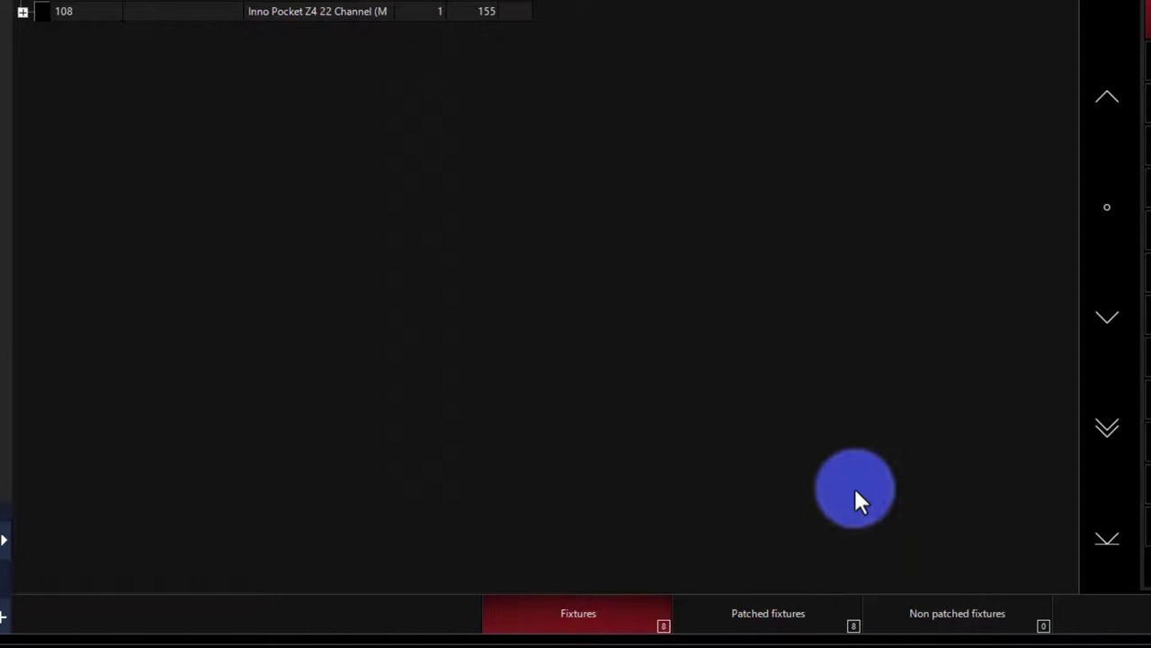